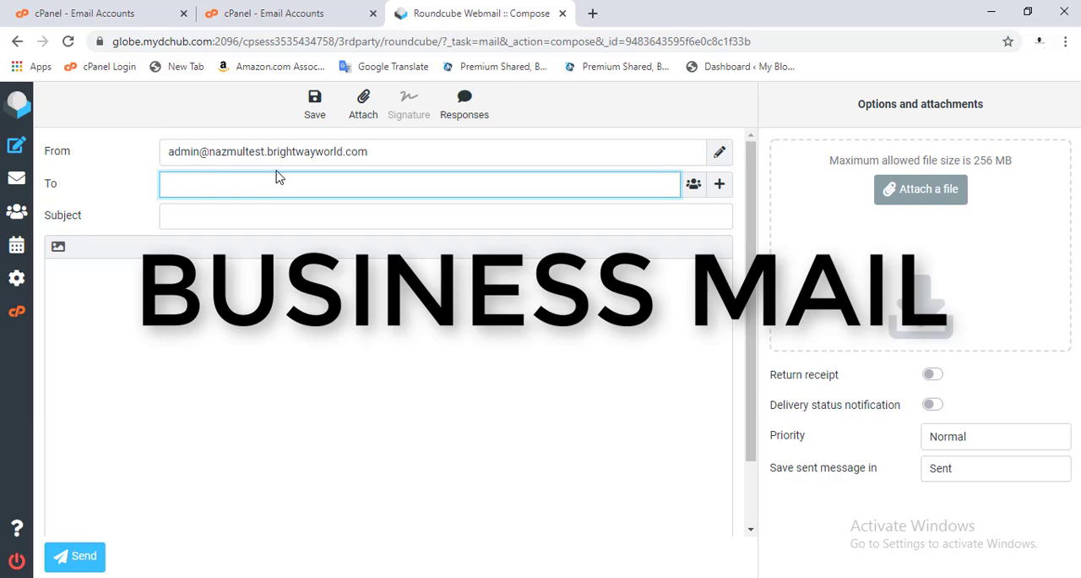
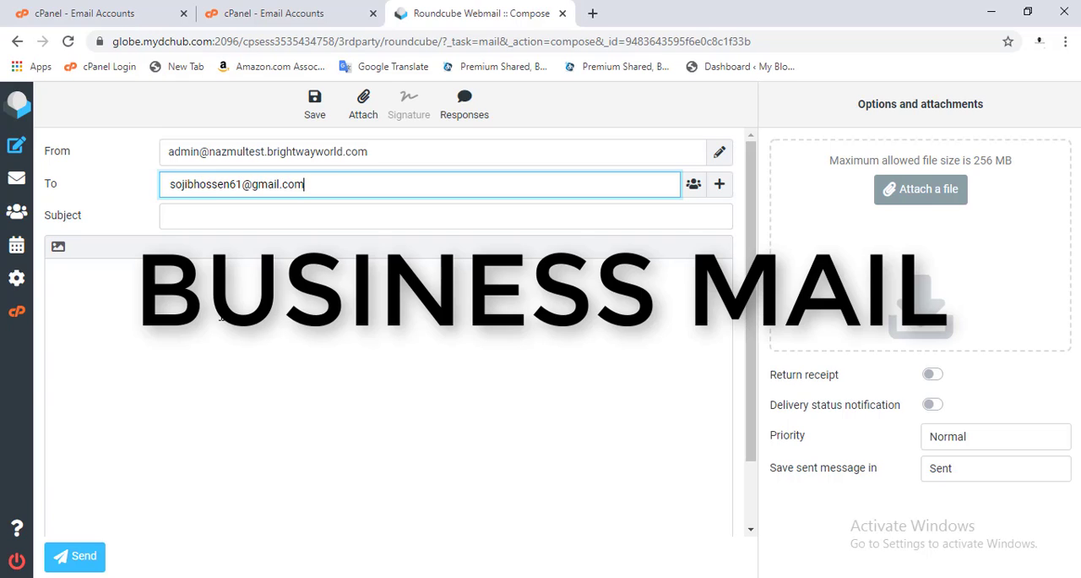
- Enter the recipient's email address in the new message and start filling in its subject
click(220, 306)
click(203, 213)
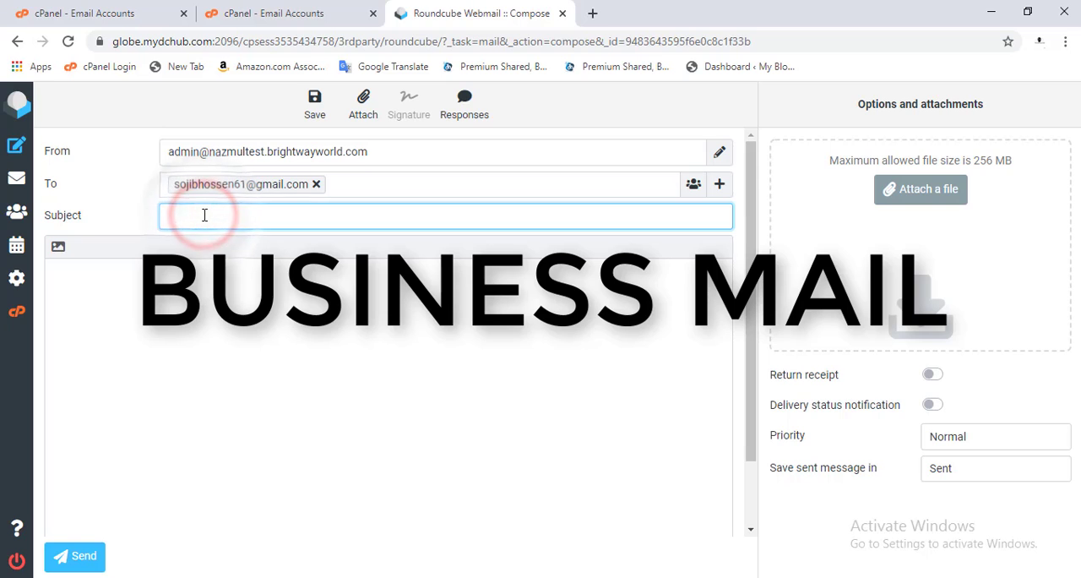
text(te)
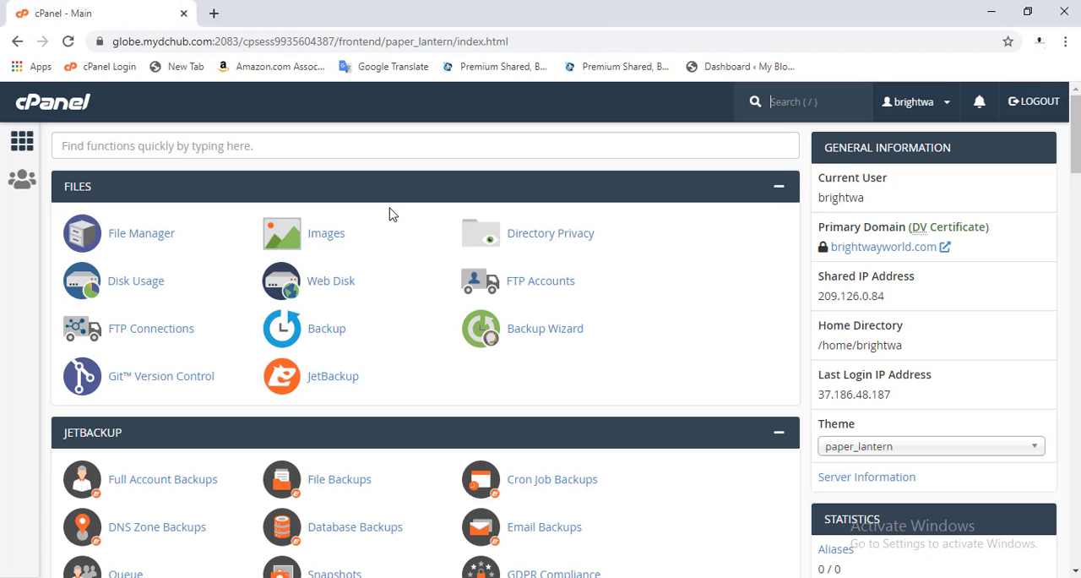
- Find the Email section of the control panel and open Email Accounts
scroll(181, 285, down, 2)
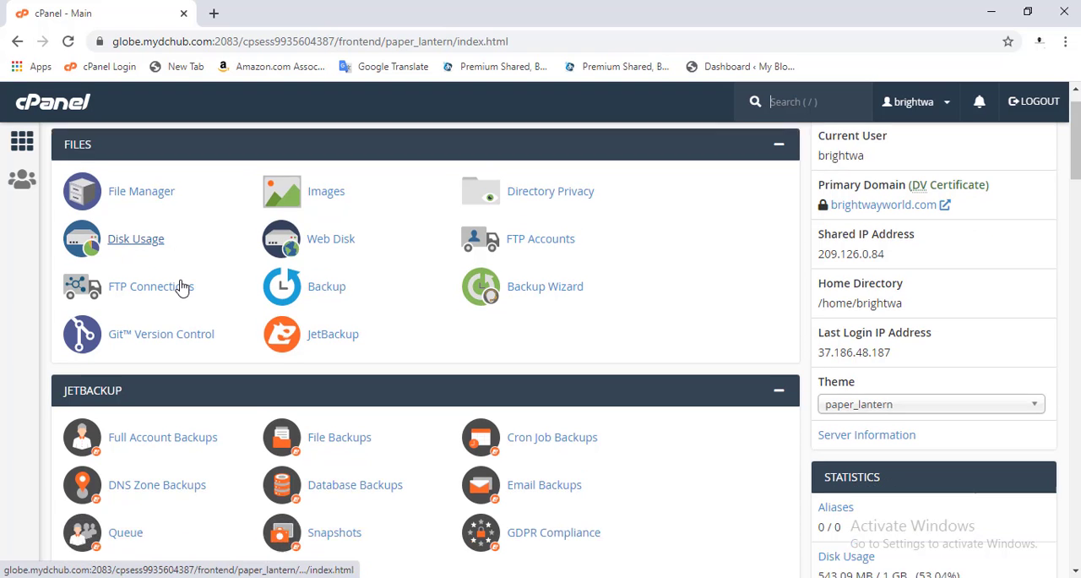
scroll(180, 287, down, 3)
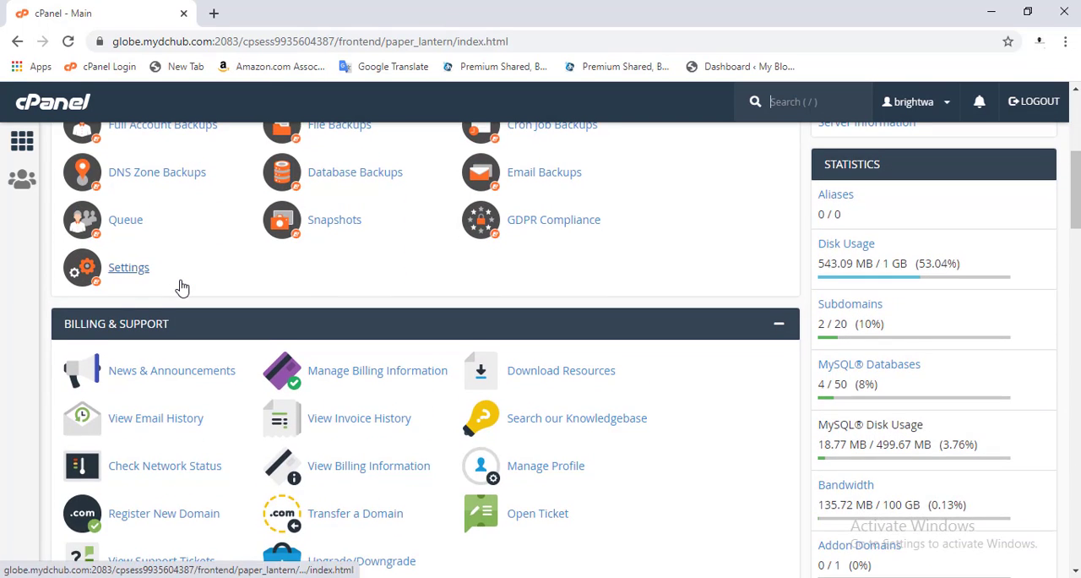
scroll(181, 287, down, 2)
scroll(180, 287, down, 6)
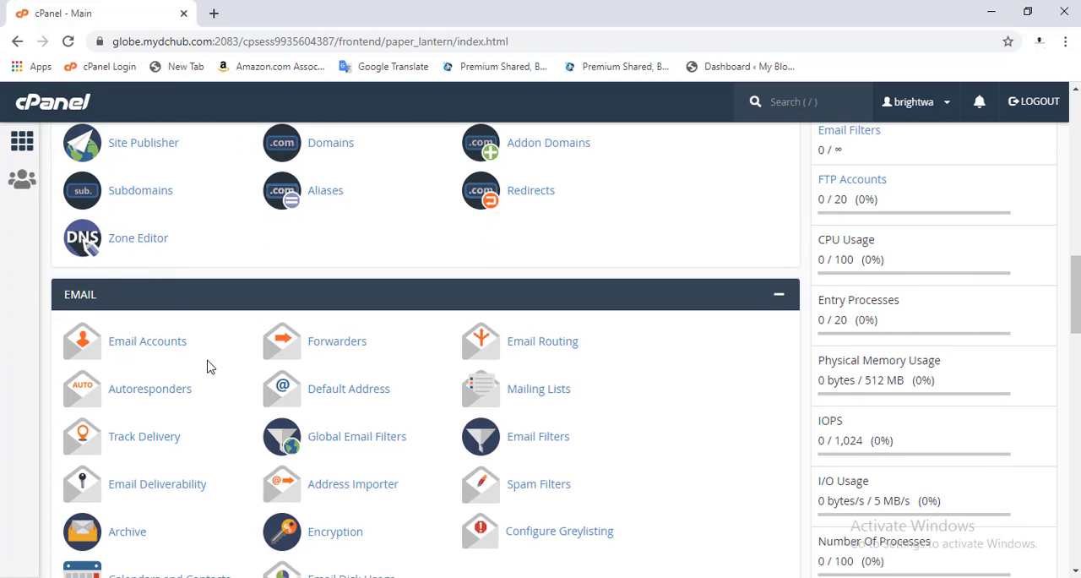
scroll(210, 365, down, 1)
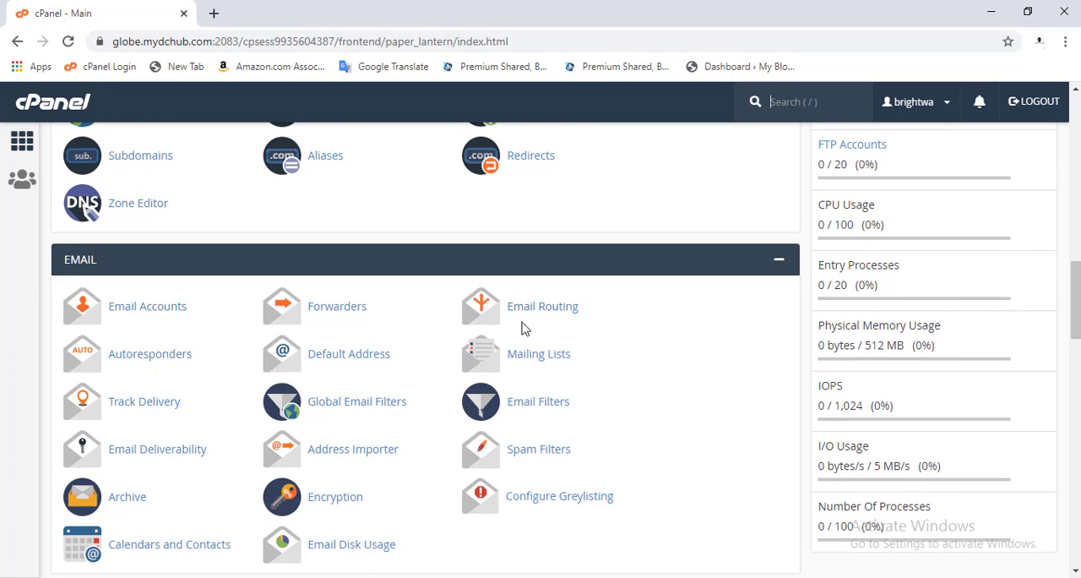
scroll(314, 448, down, 3)
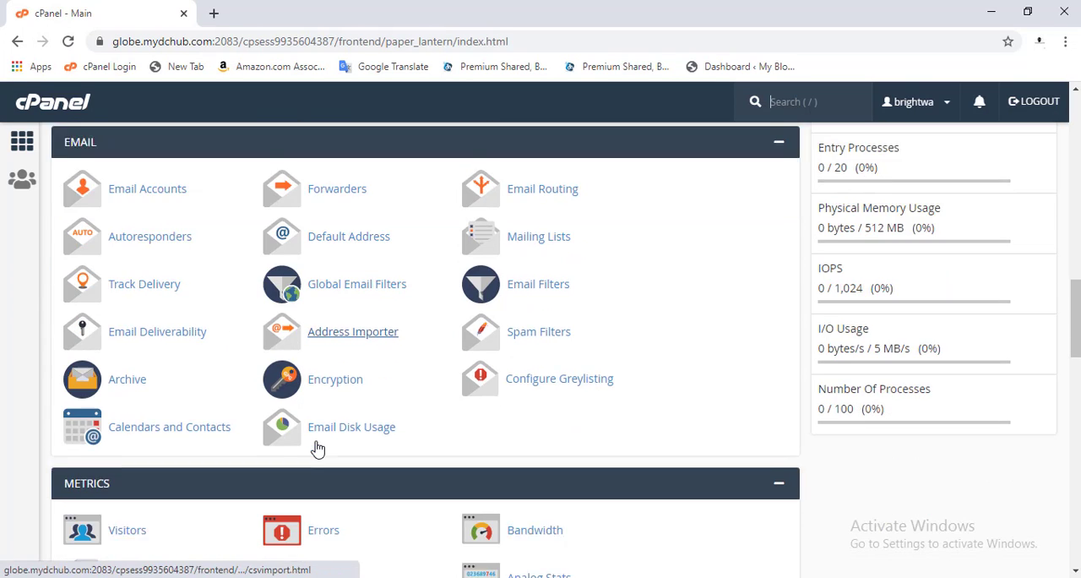
scroll(317, 447, up, 2)
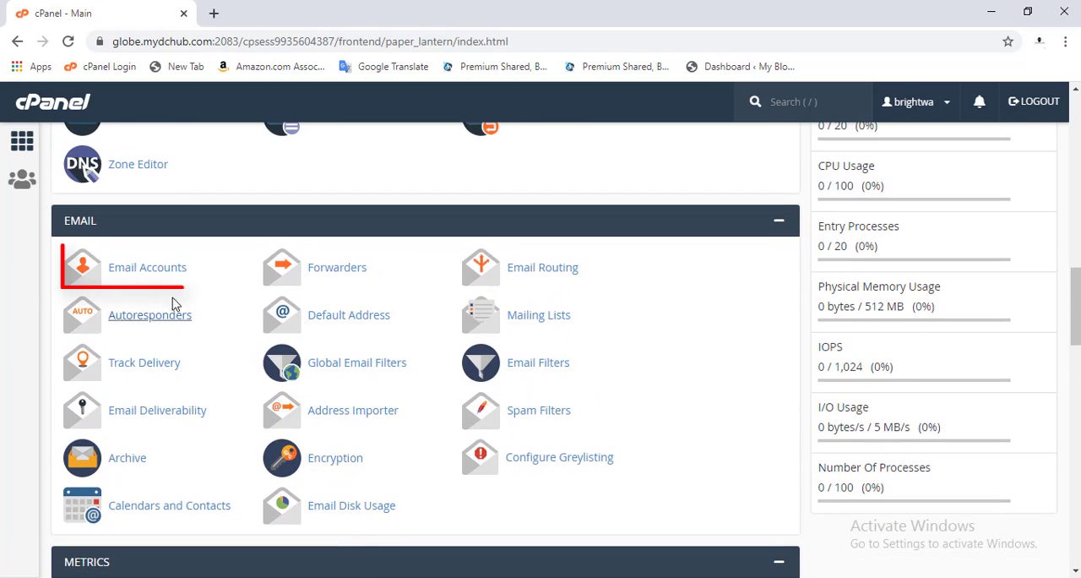
click(133, 268)
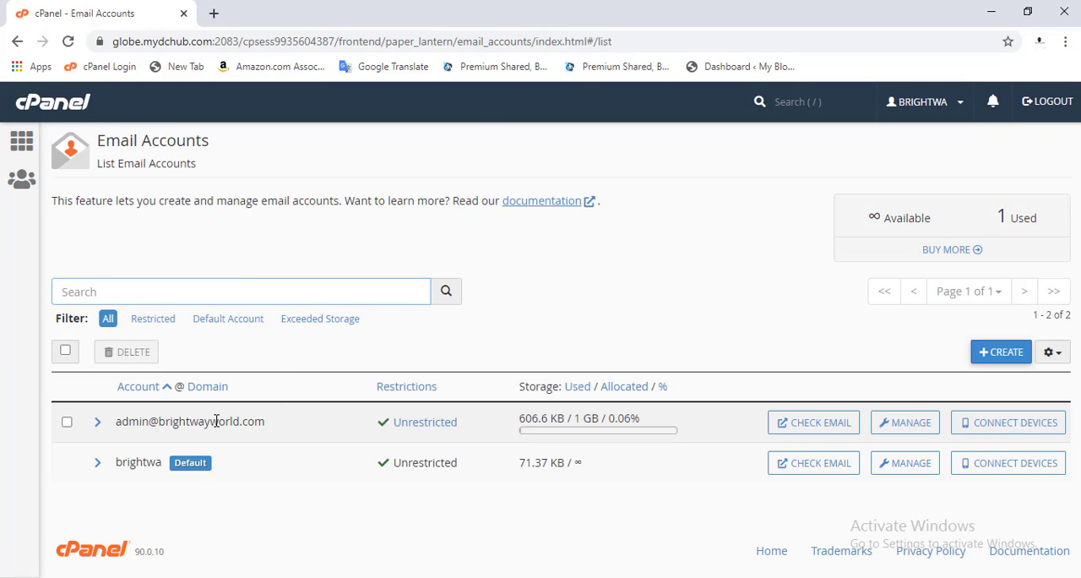
- Start creating a new email account and choose nazmultest.brightwayworld.com as its domain
drag(165, 426, 236, 427)
click(236, 426)
click(1006, 352)
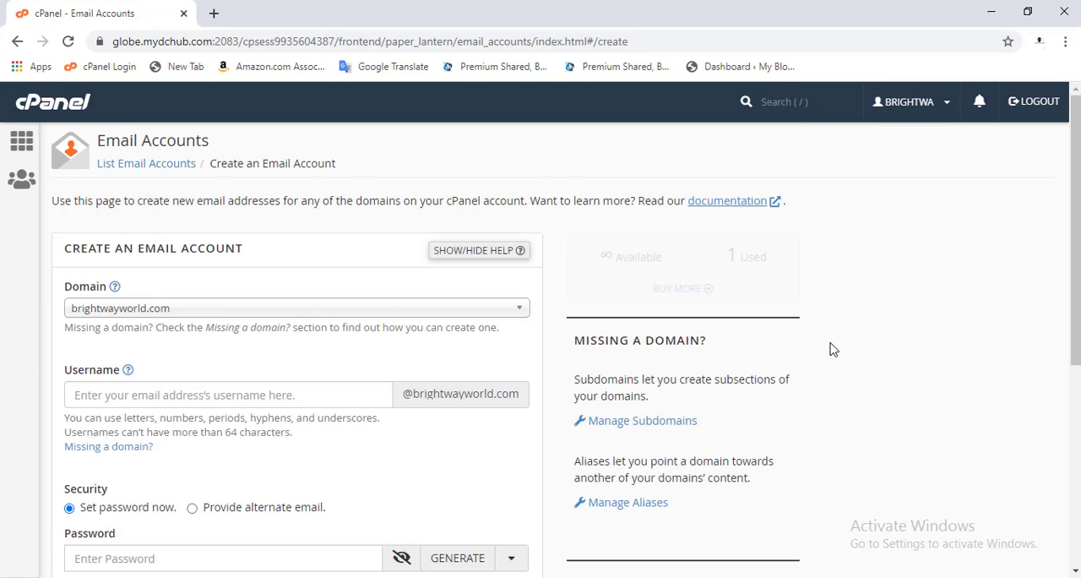
scroll(429, 422, down, 1)
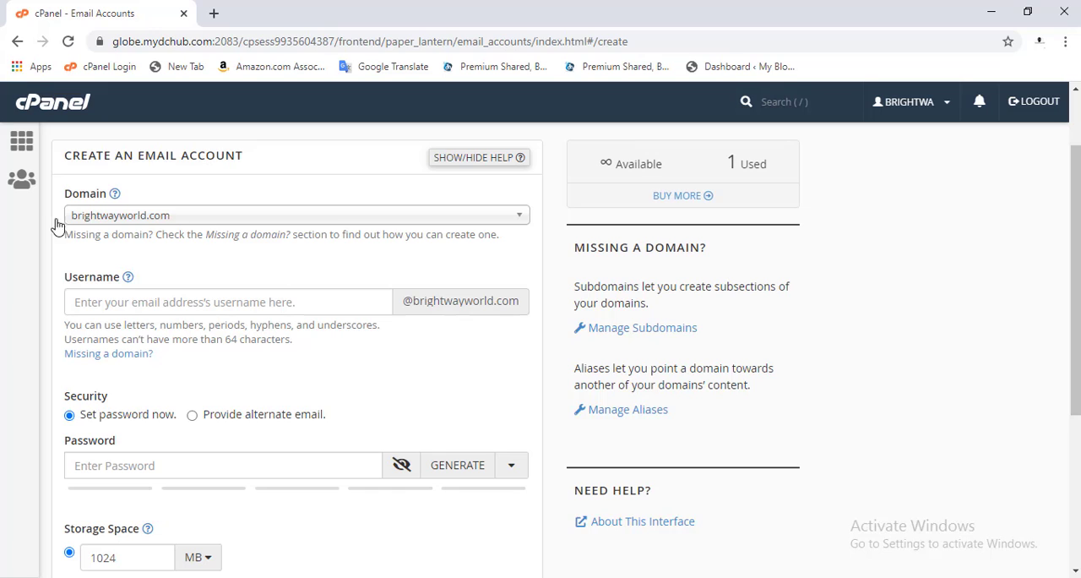
click(108, 214)
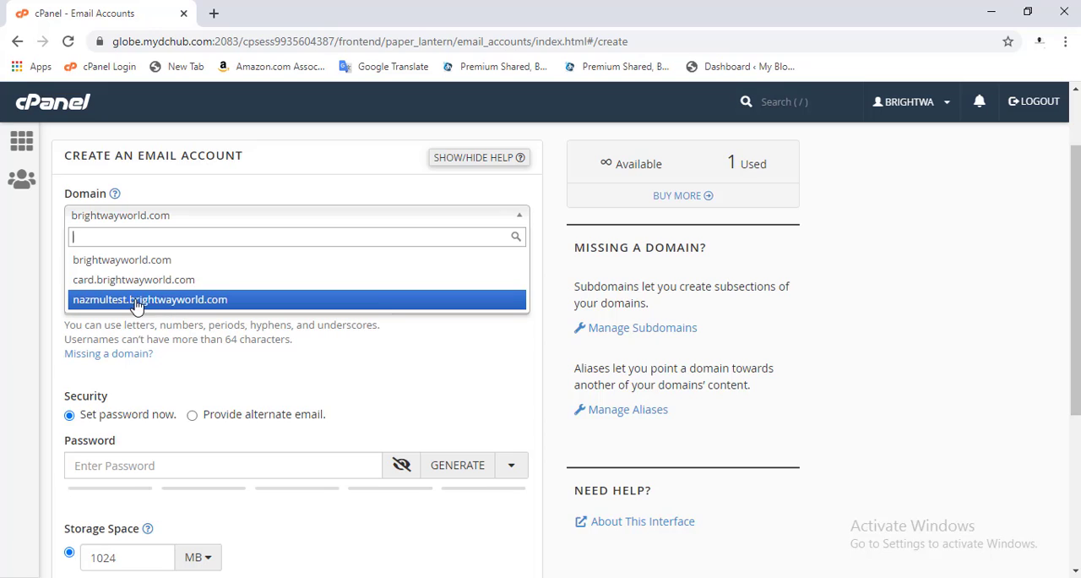
click(165, 303)
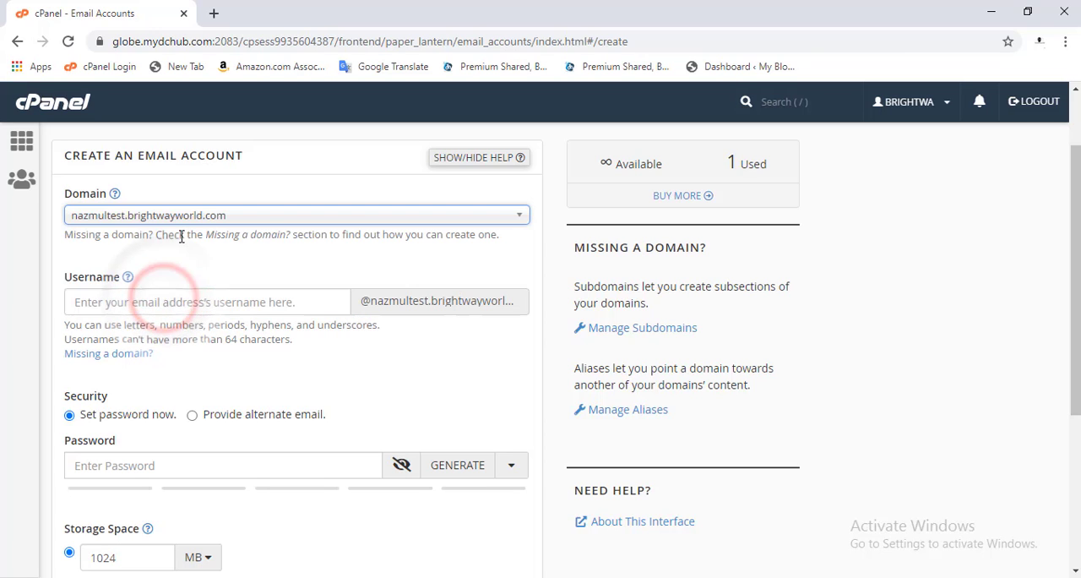
click(157, 294)
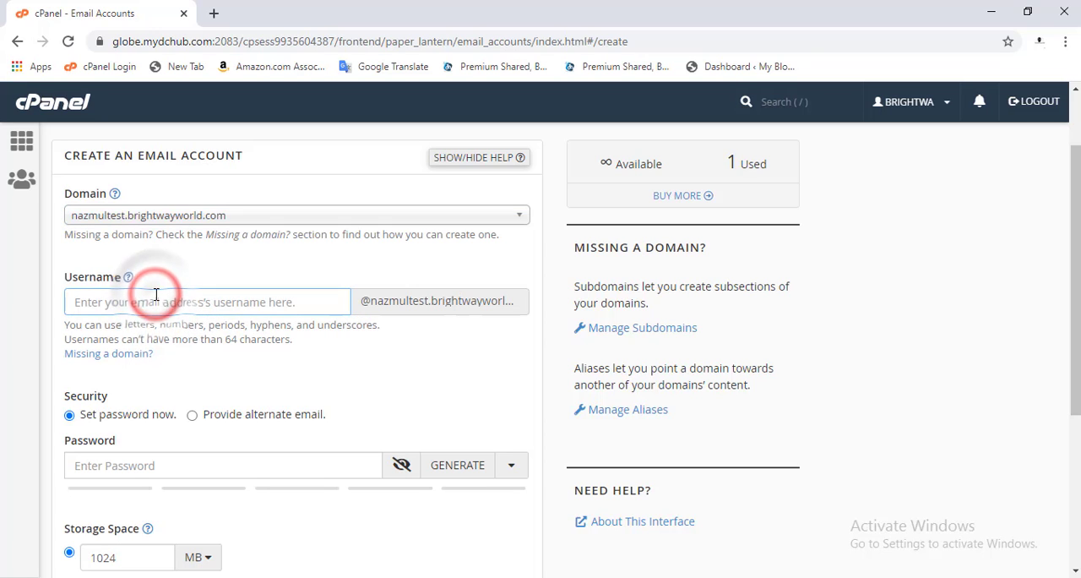
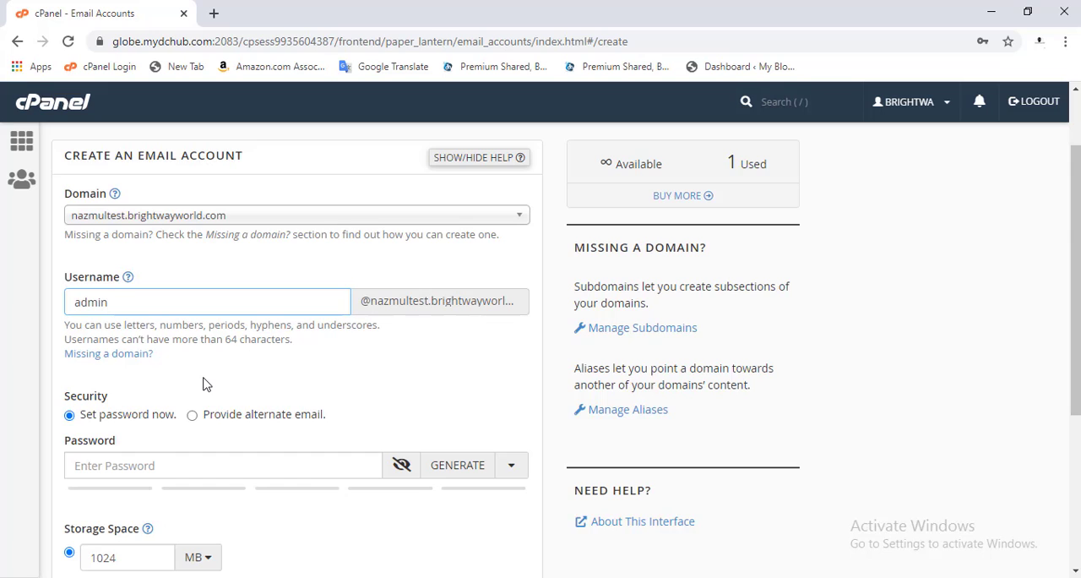
- Try to set a password for the new email account
scroll(203, 384, down, 2)
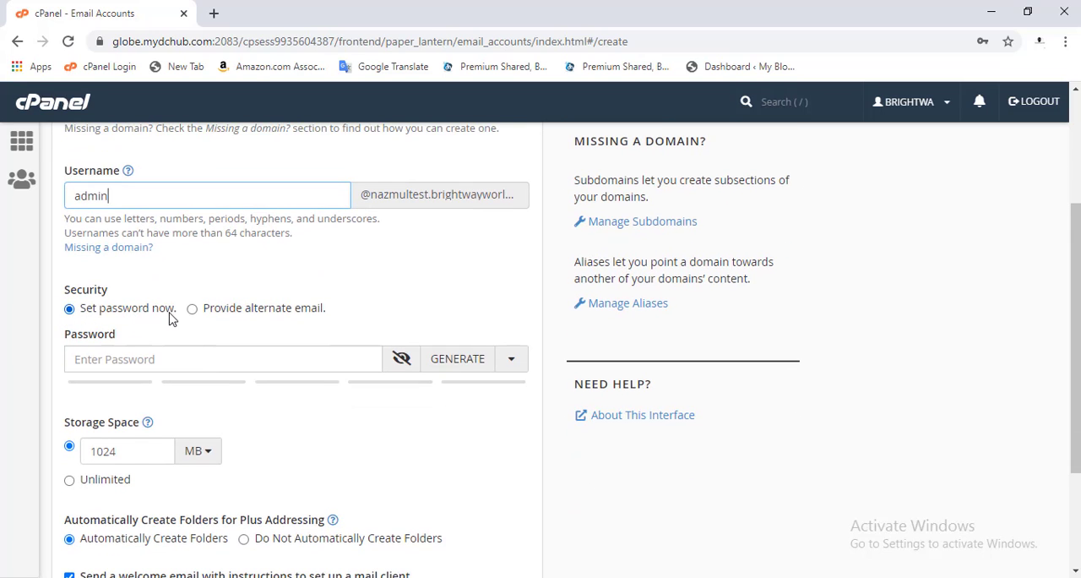
click(161, 359)
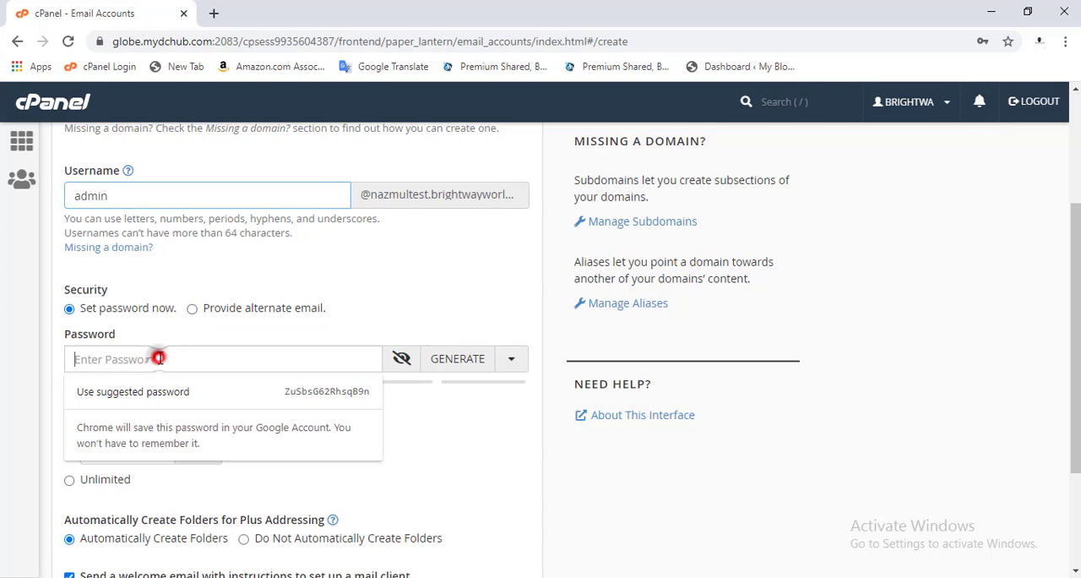
text(••••)
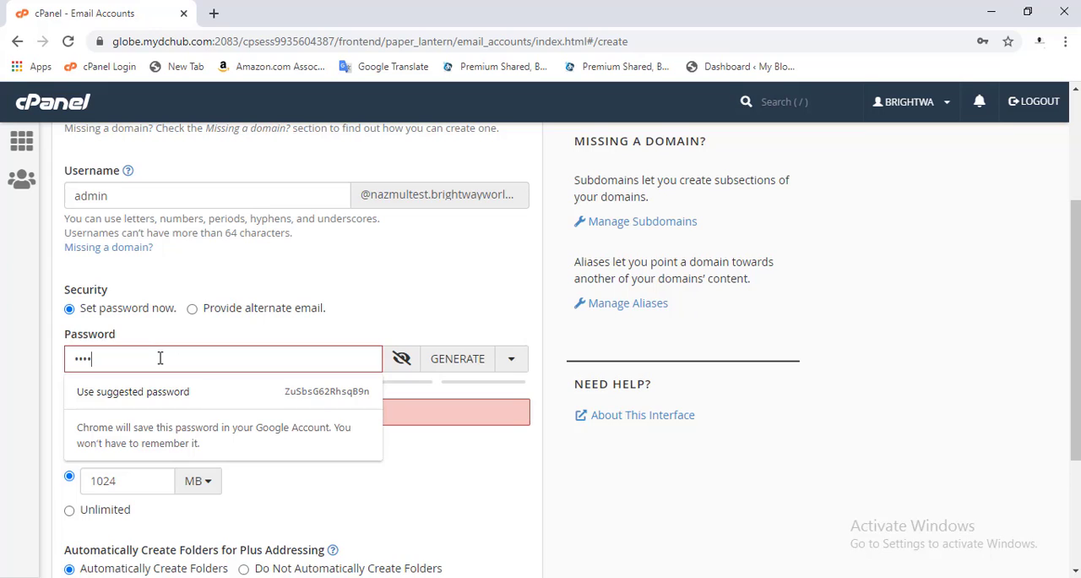
text(•••••)
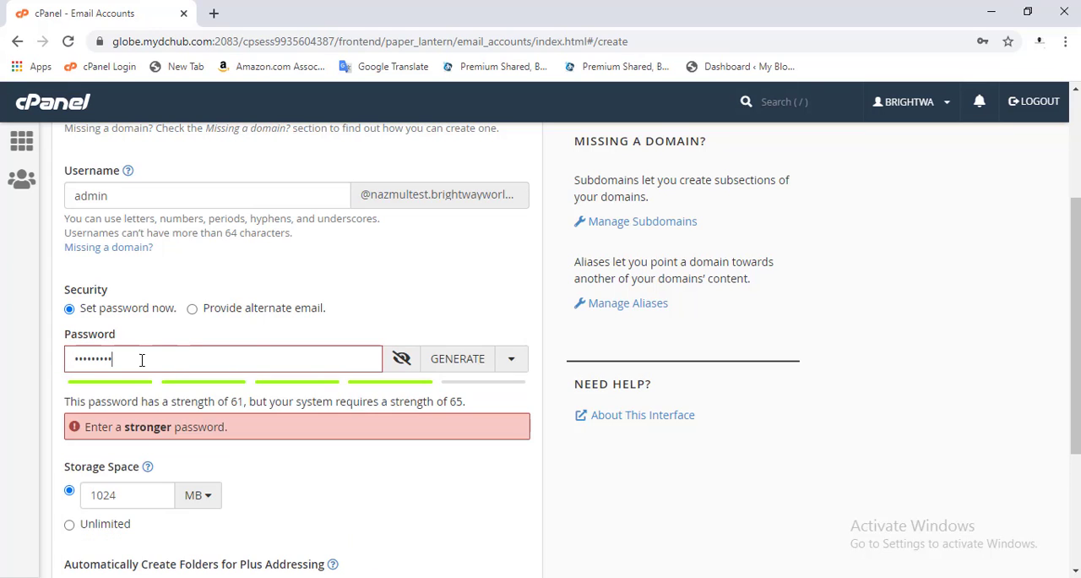
- Replace the new email account's password with a stronger one
drag(142, 360, 48, 361)
text(••)
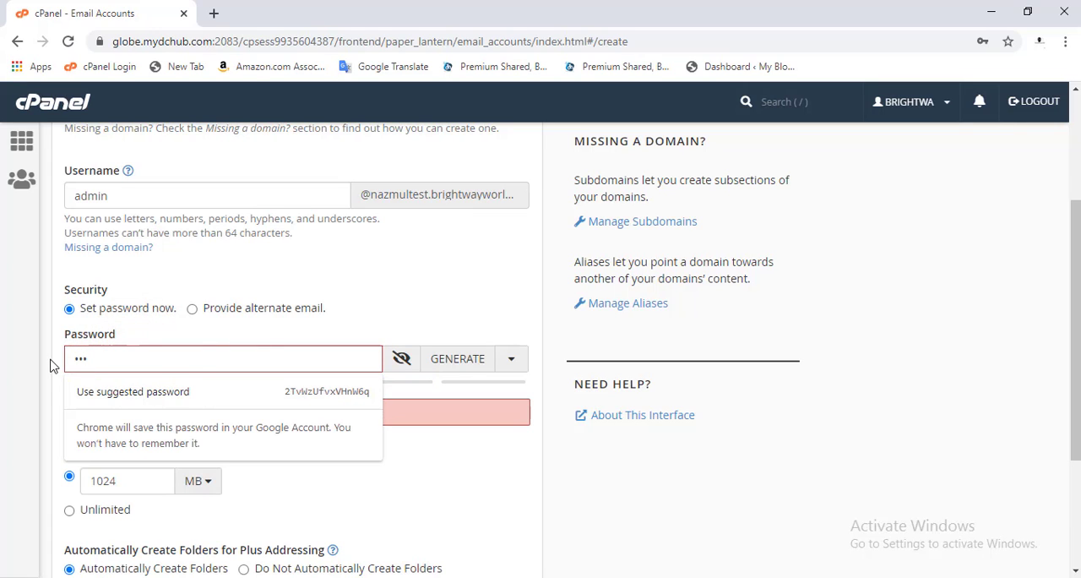
text(•••••••)
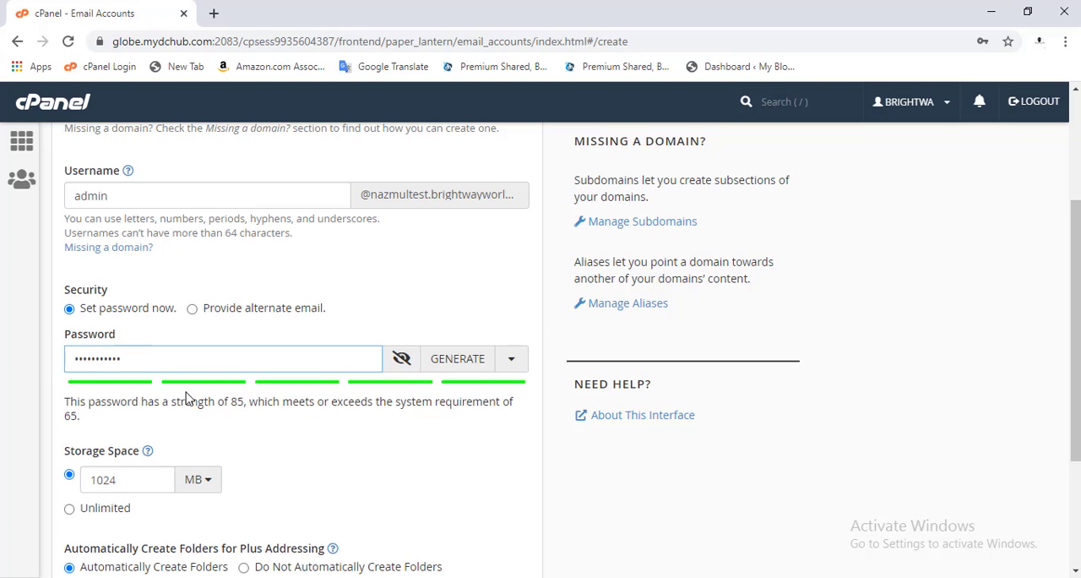
click(186, 443)
scroll(187, 445, down, 1)
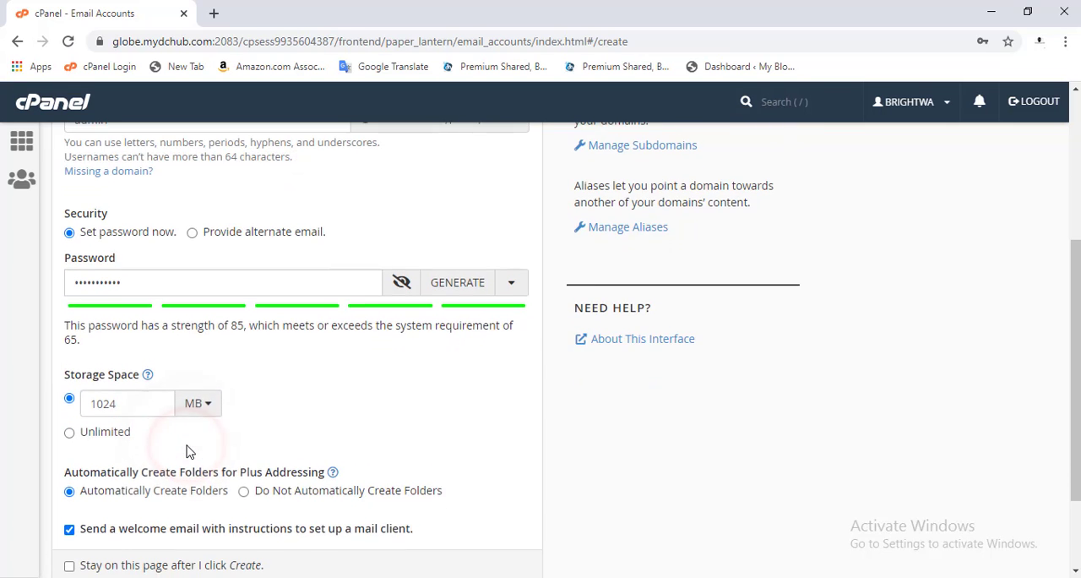
double_click(124, 401)
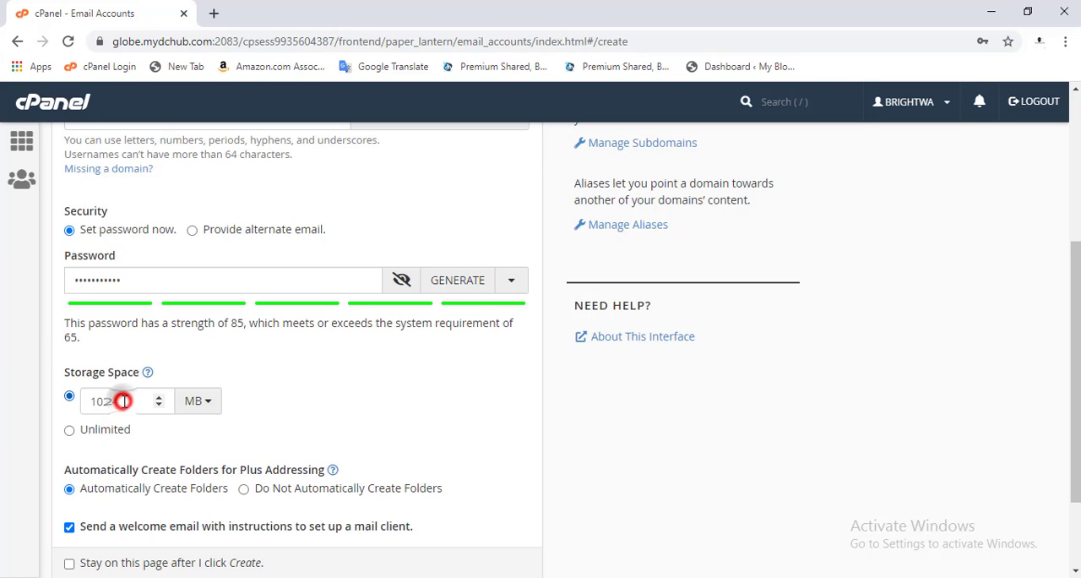
click(159, 437)
click(70, 431)
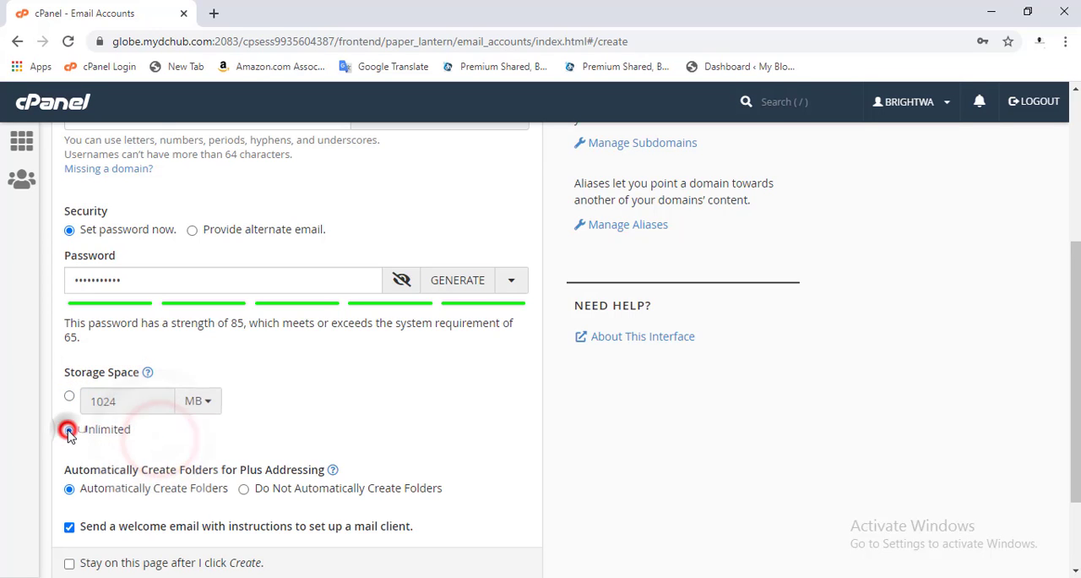
click(71, 397)
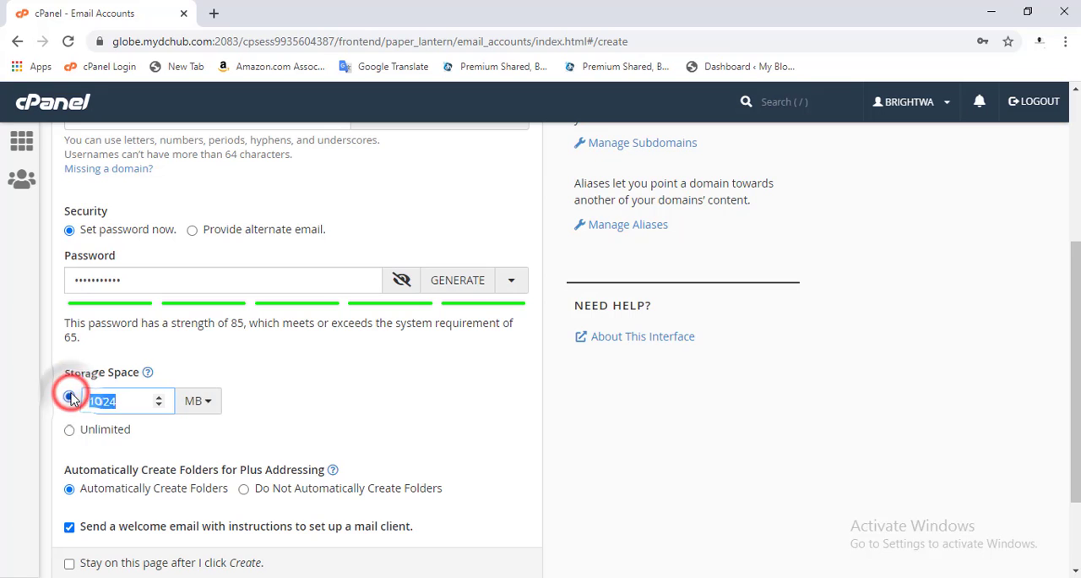
click(182, 448)
- Enable staying on this page after creation and create the email account
scroll(186, 454, down, 1)
scroll(186, 453, down, 1)
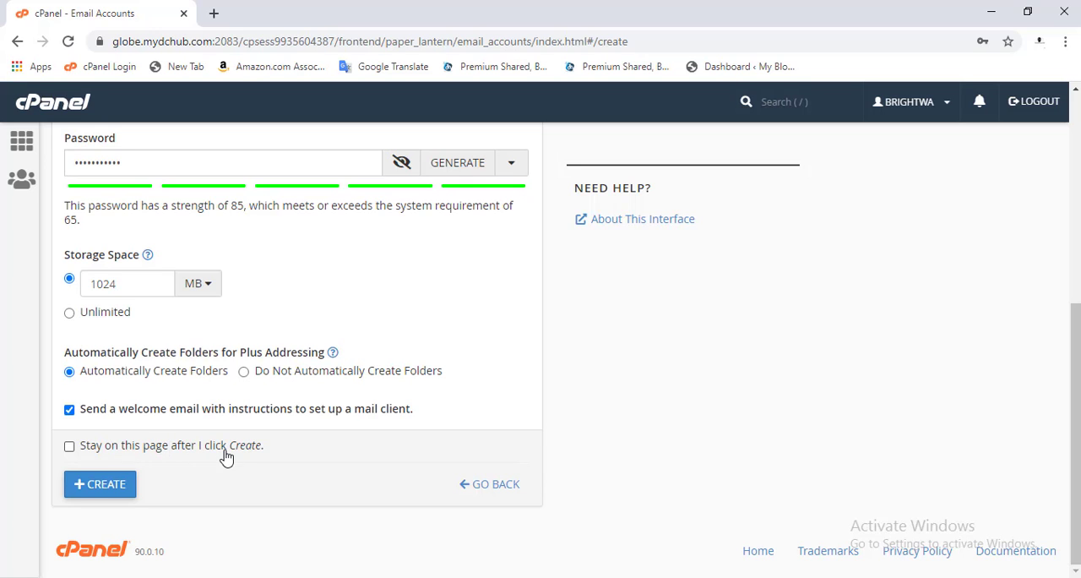
click(126, 447)
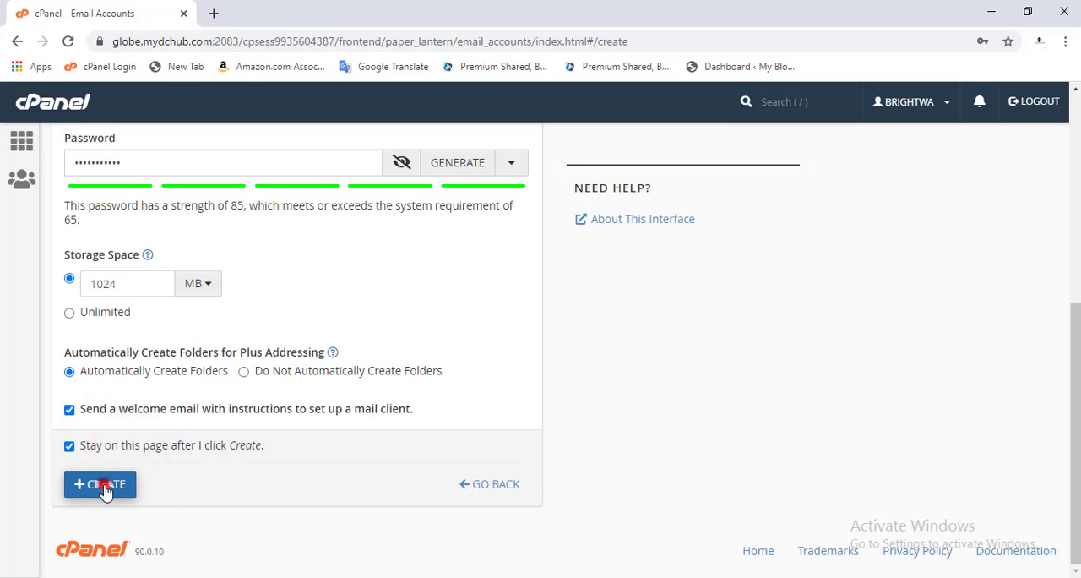
click(103, 488)
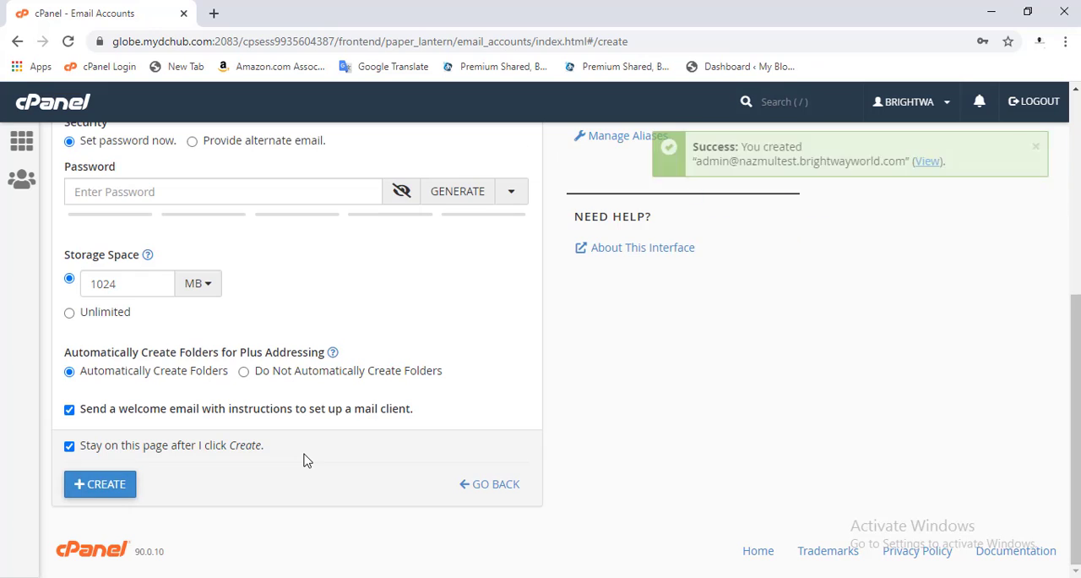
- View the newly created account in the list of email accounts
click(937, 164)
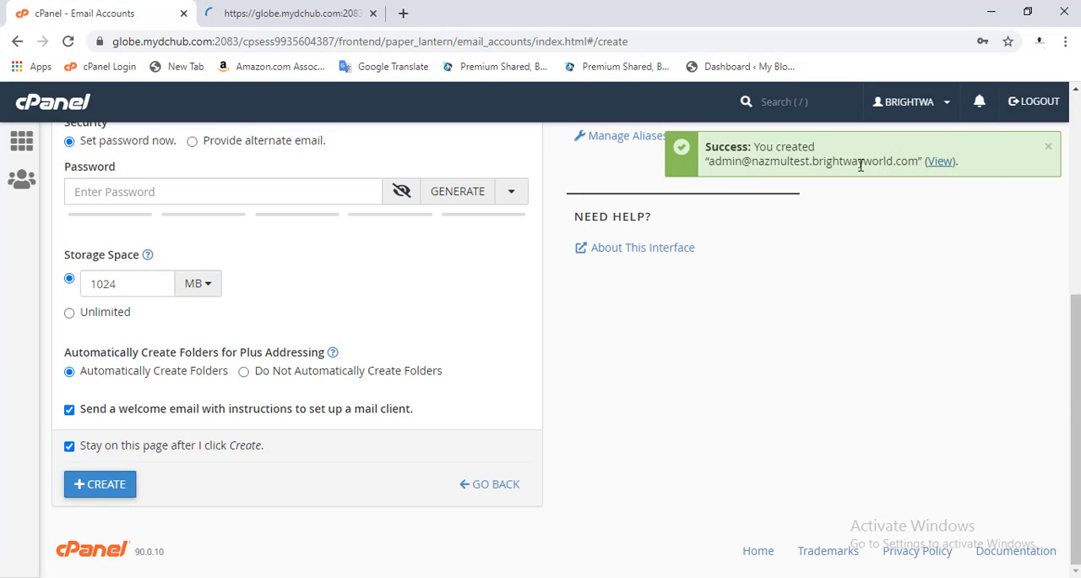
click(328, 12)
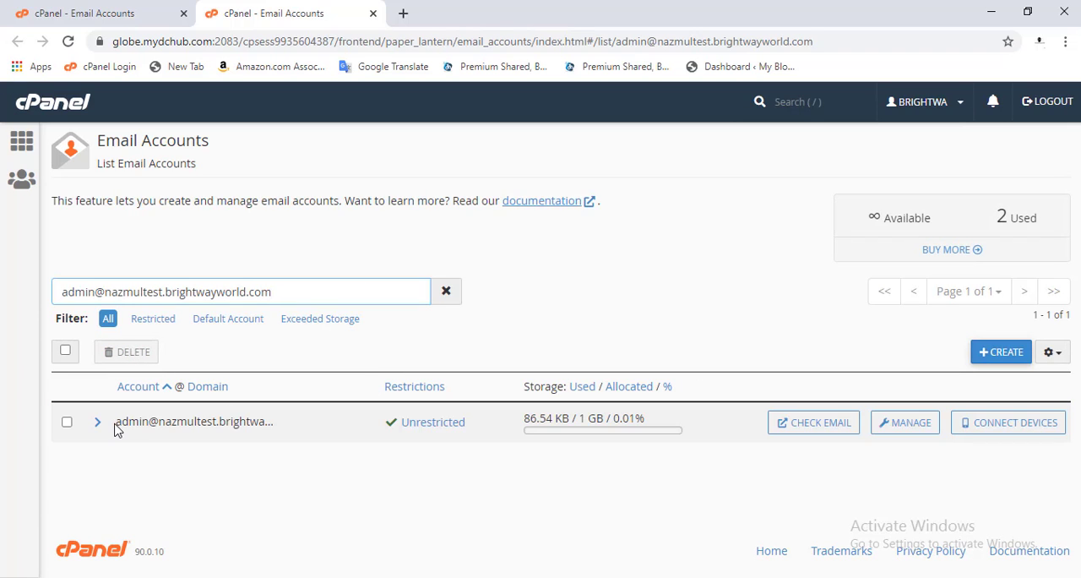
drag(114, 423, 302, 423)
click(302, 423)
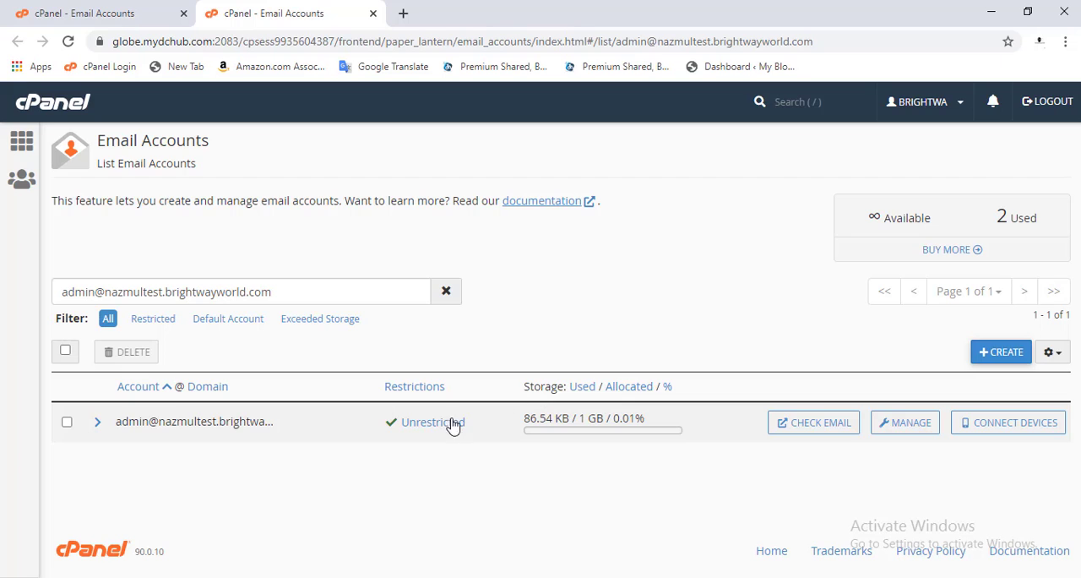
- Open the new account's webmail and go to the choice of webmail clients
click(822, 428)
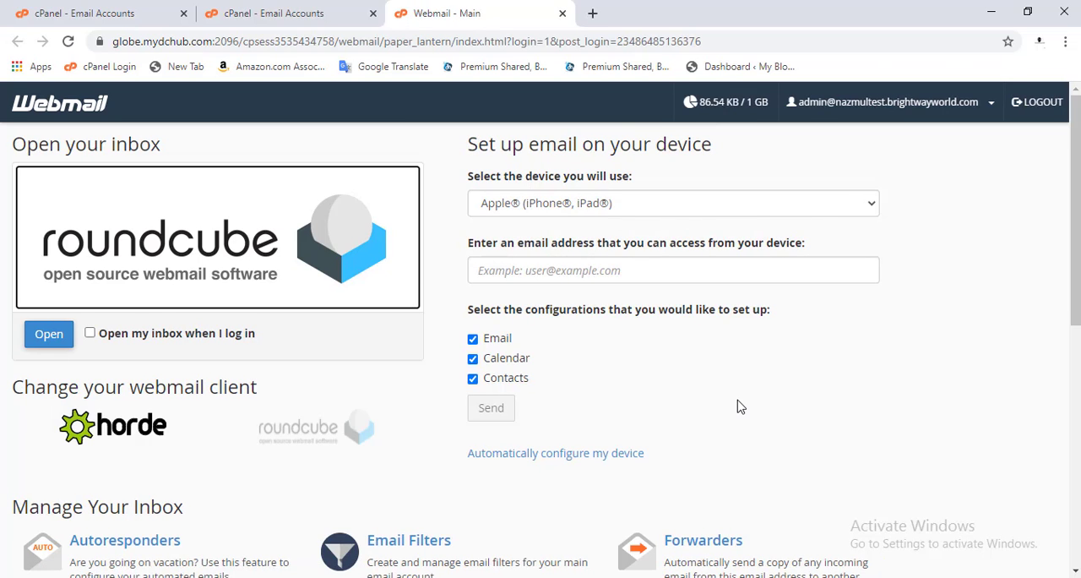
scroll(737, 407, down, 1)
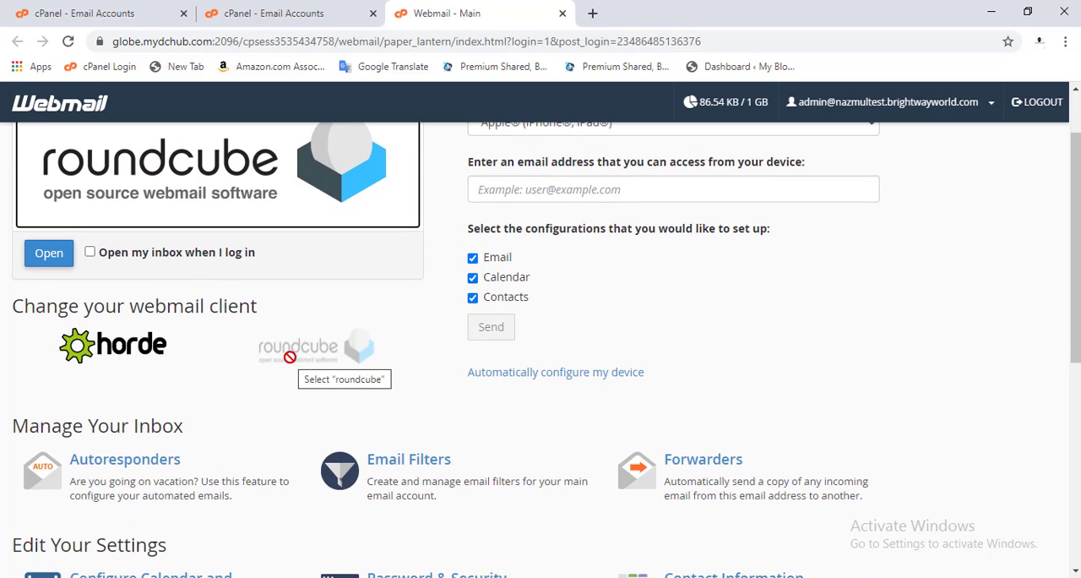
- Open the account's inbox in Roundcube and start composing a new message
scroll(289, 357, up, 1)
click(49, 334)
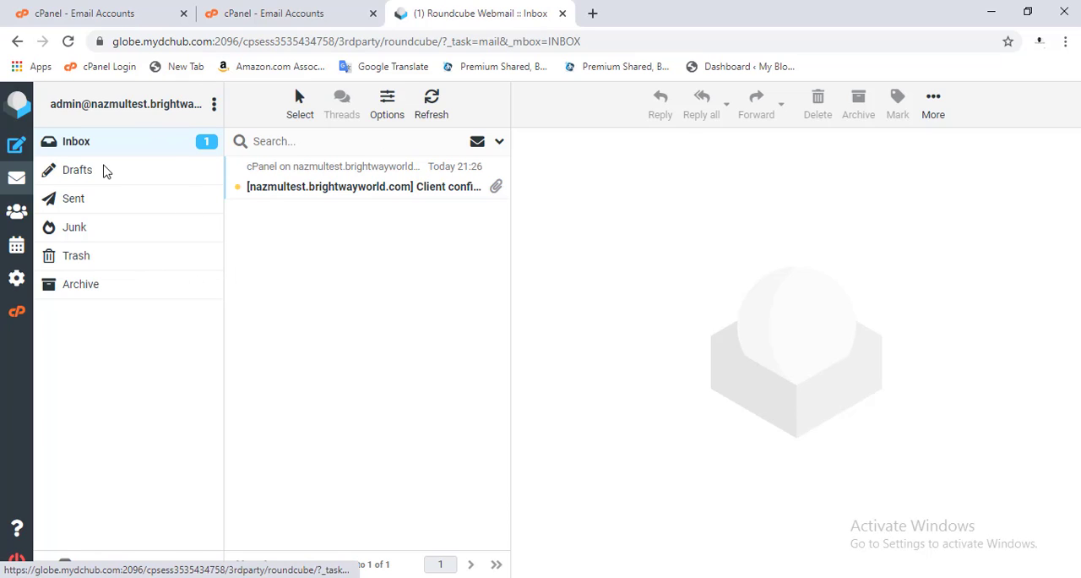
click(15, 145)
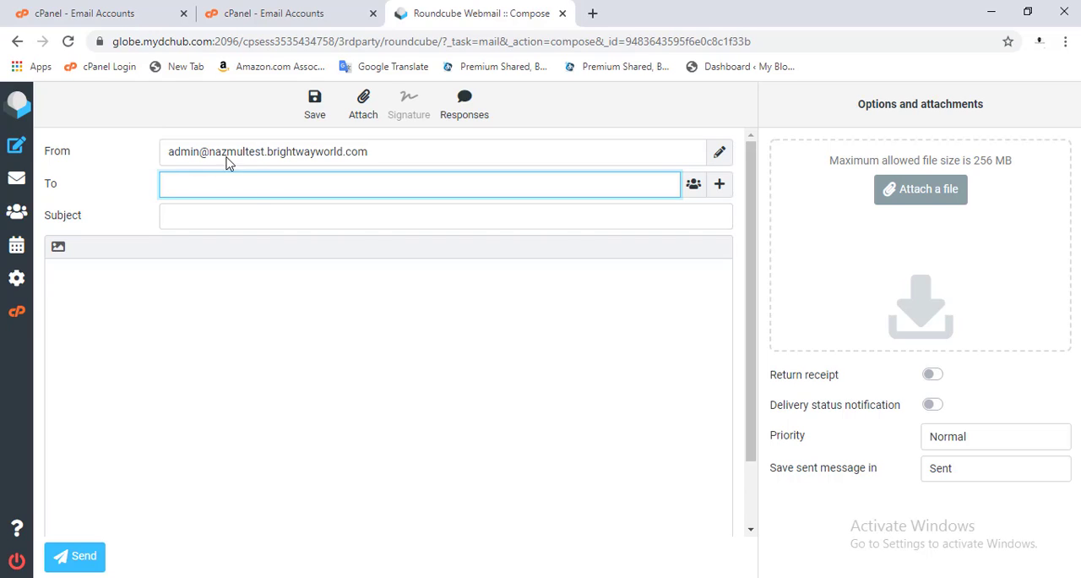
- Address the message to the recipient's email, set the subject to "my new mail", and place the cursor in the message body
click(199, 184)
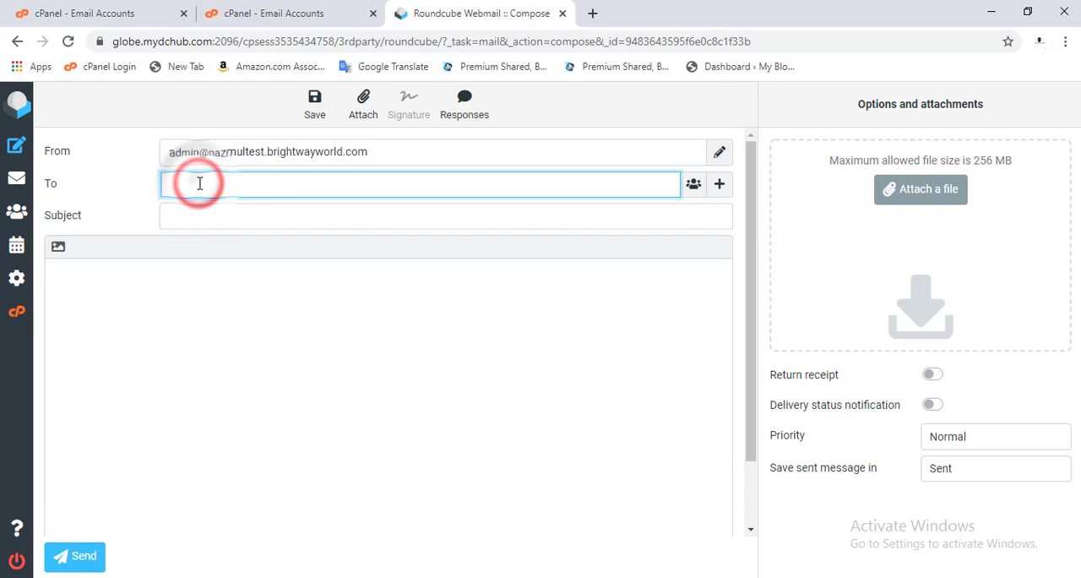
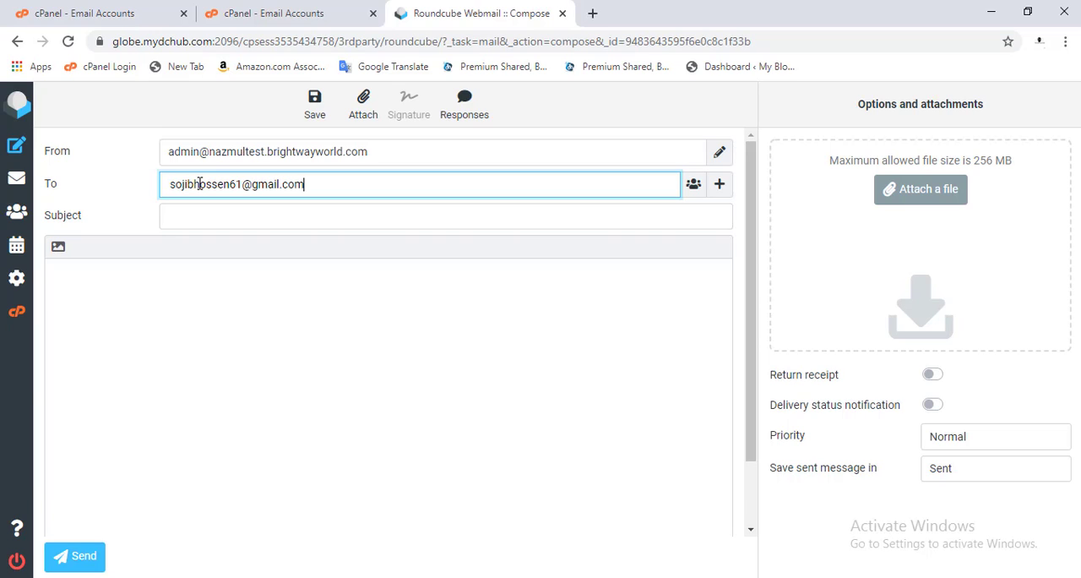
click(220, 314)
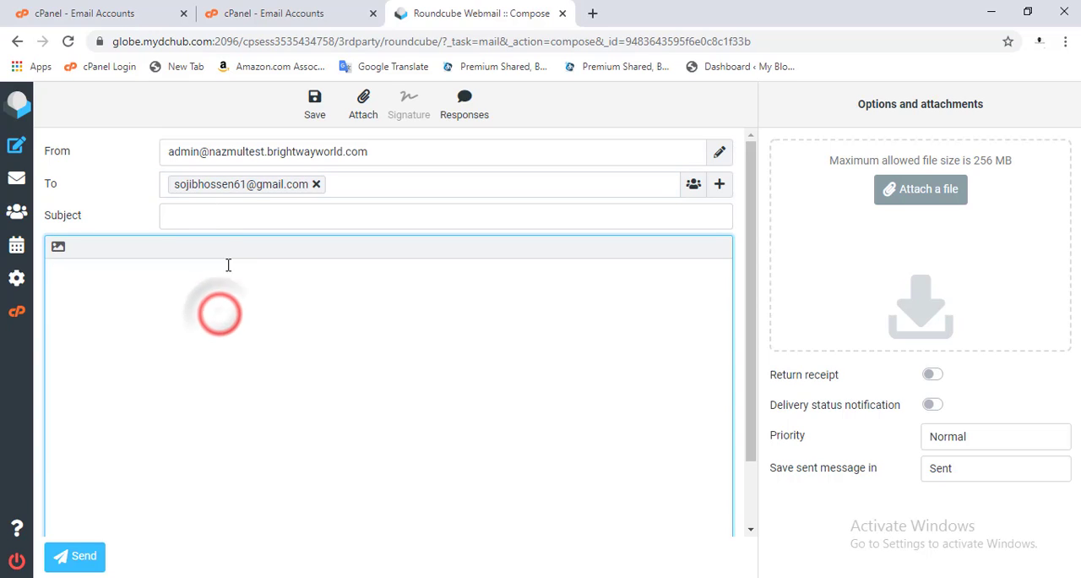
click(203, 213)
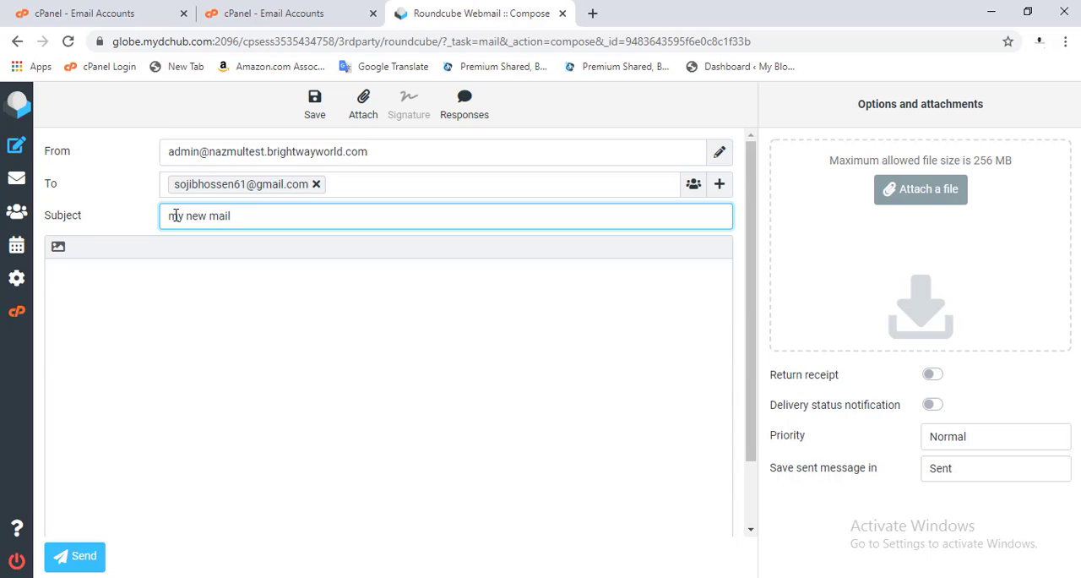
click(161, 300)
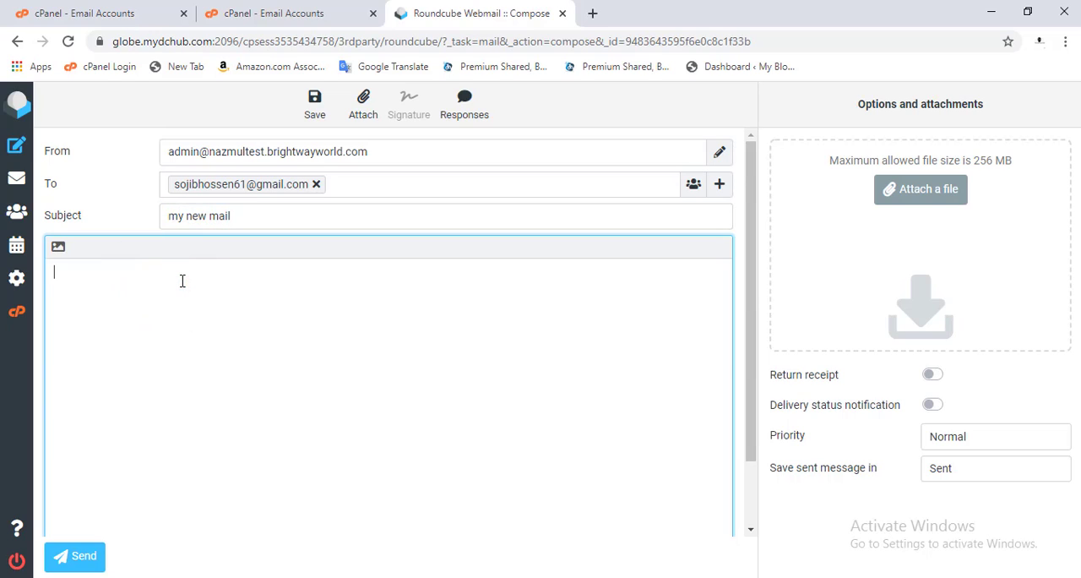